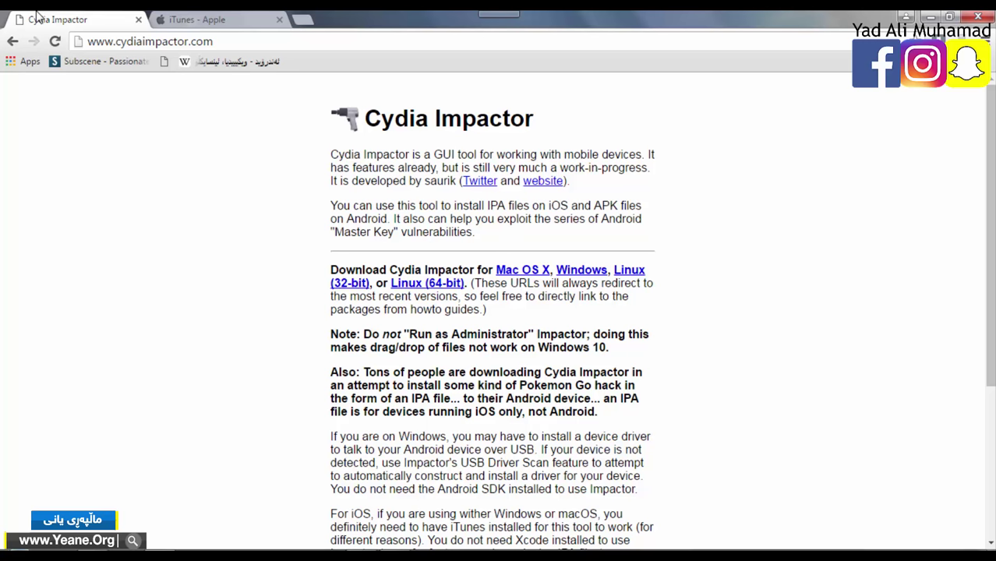
- Check the iTunes page, then minimize Chrome and open Impactor_0.9.33 from the App++ folder
{"action": "left_click", "coordinate": [202, 18]}
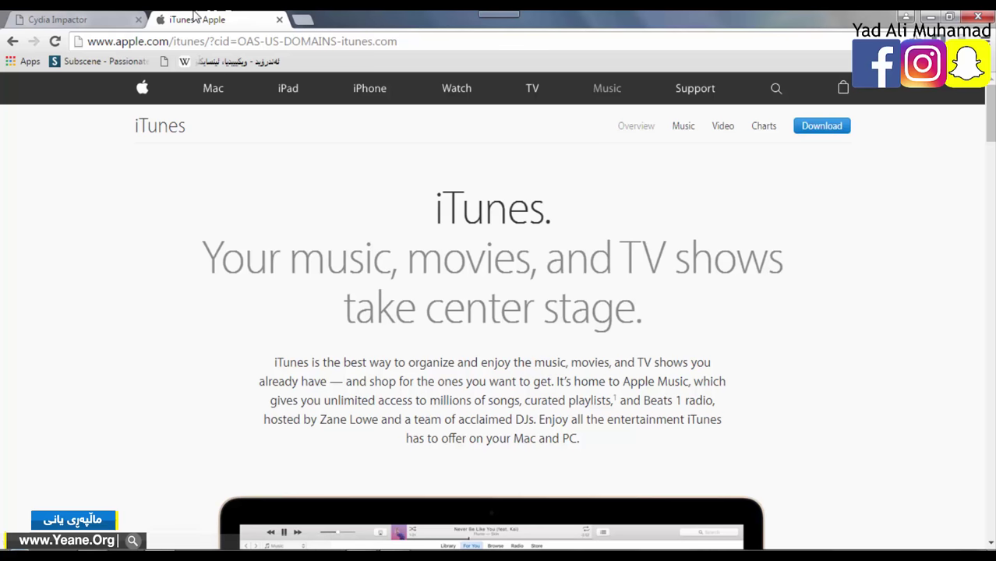
{"action": "left_click", "coordinate": [87, 14]}
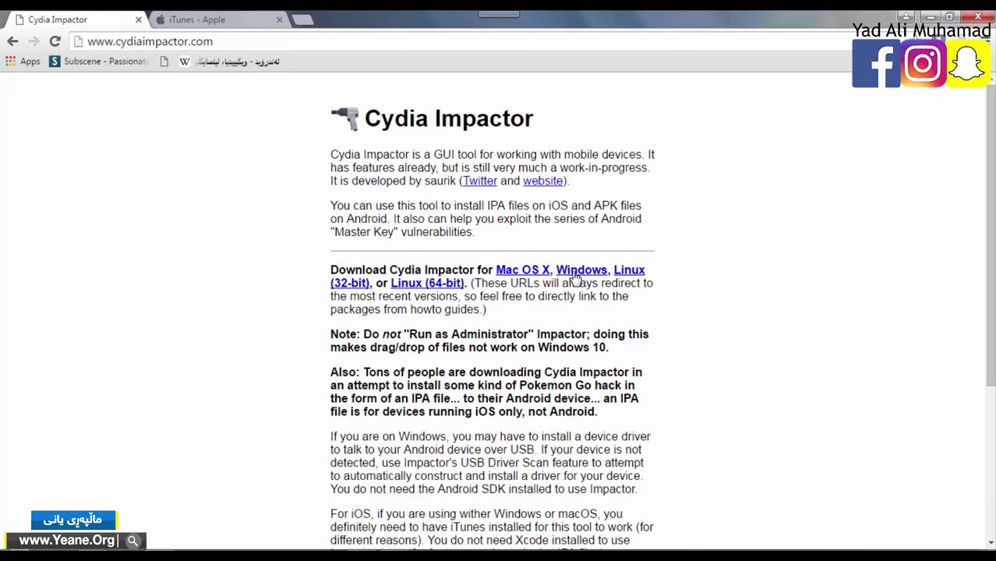
{"action": "left_click", "coordinate": [932, 17]}
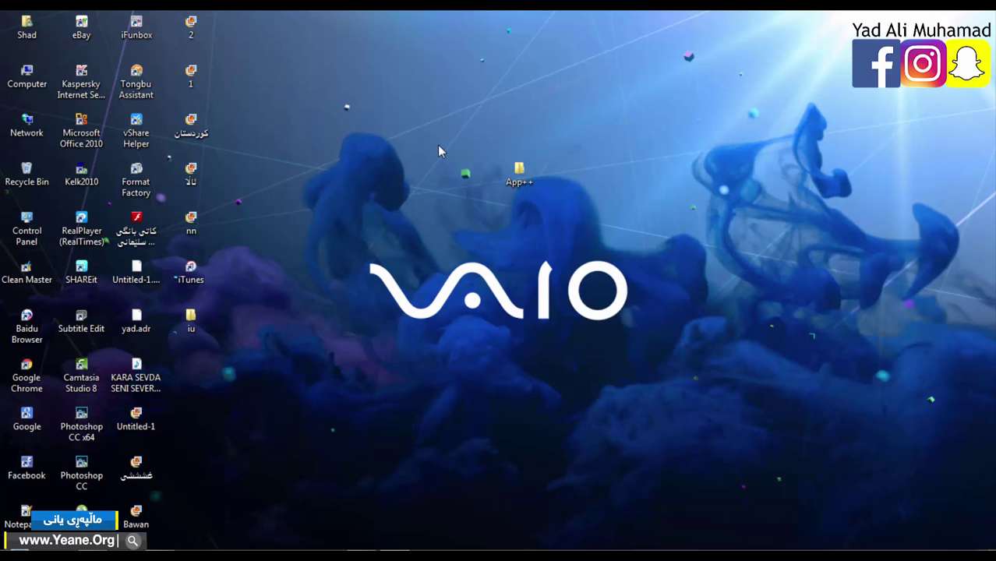
{"action": "double_click", "coordinate": [507, 176]}
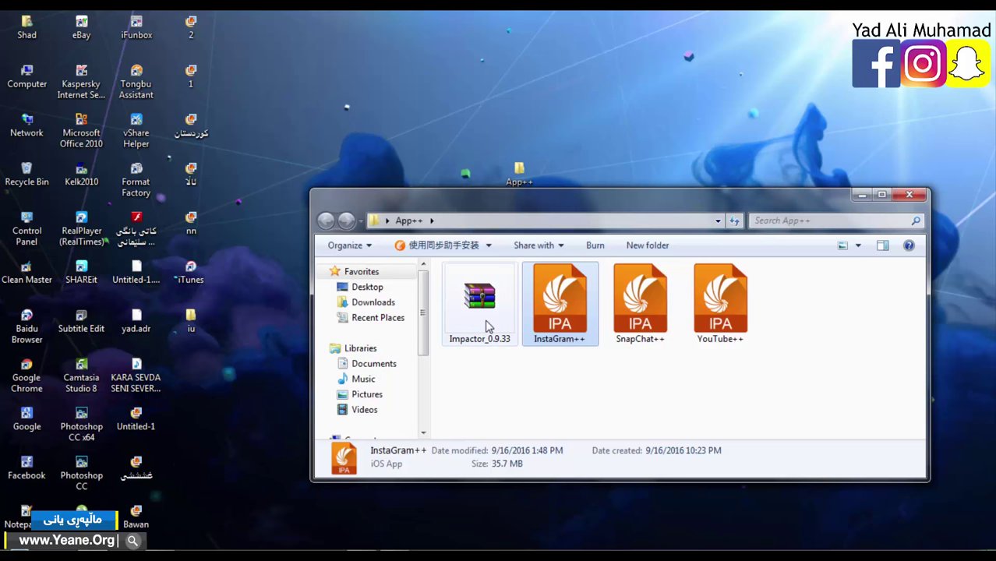
{"action": "double_click", "coordinate": [487, 324]}
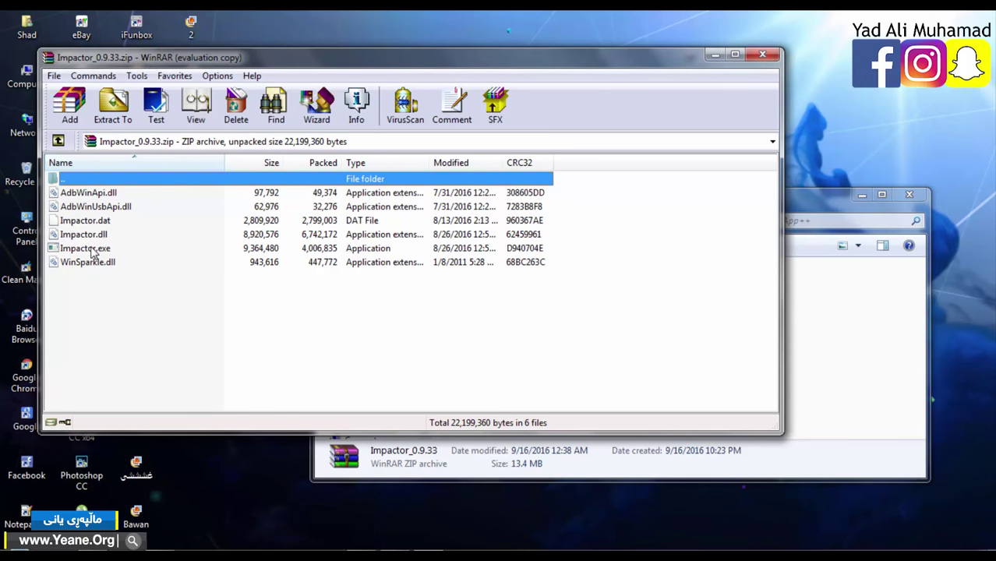
- Launch Impactor.exe from the archive, allowing it past the licence and security prompts, then close WinRAR
{"action": "double_click", "coordinate": [87, 249]}
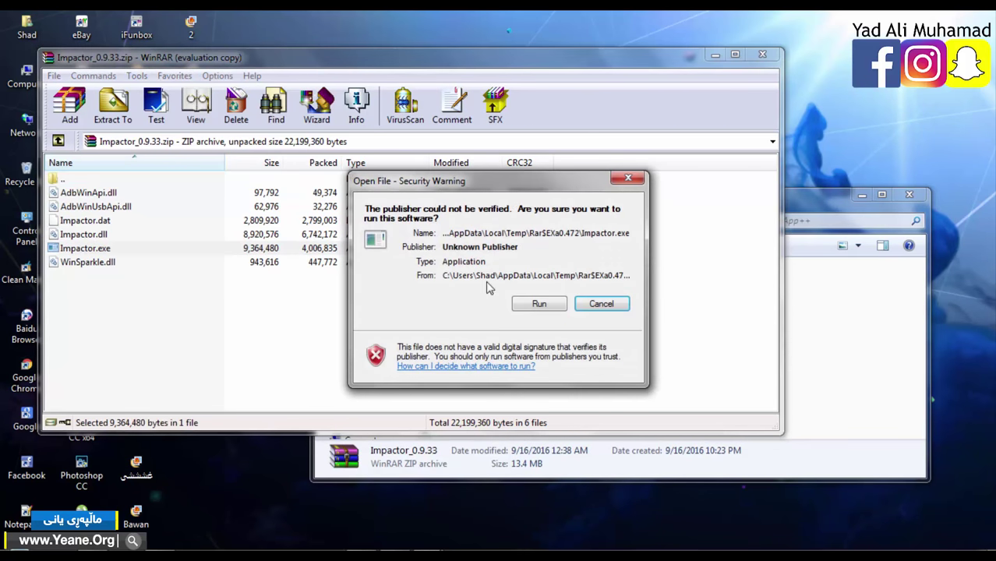
{"action": "left_click", "coordinate": [574, 297]}
{"action": "left_click", "coordinate": [550, 305]}
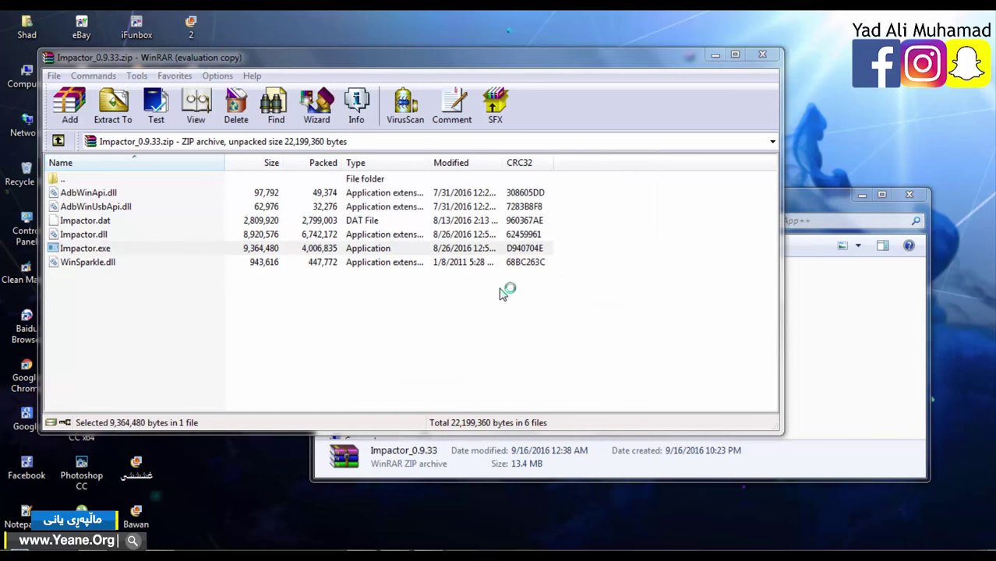
{"action": "left_click", "coordinate": [763, 55]}
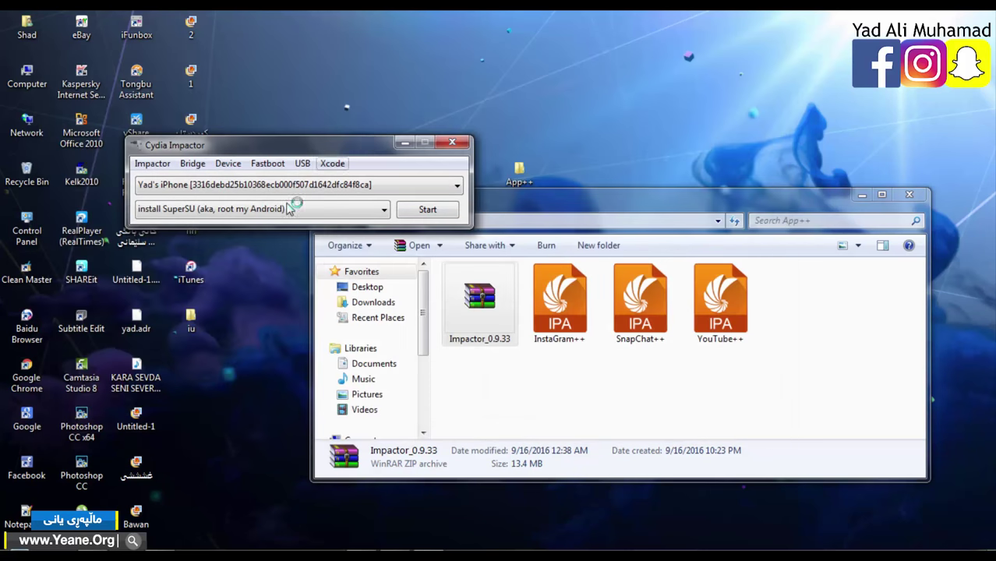
- Reposition and resize the App++ folder window, then drop the YouTube++ IPA onto Cydia Impactor
{"action": "left_click_drag", "start_coordinate": [645, 190], "coordinate": [741, 94]}
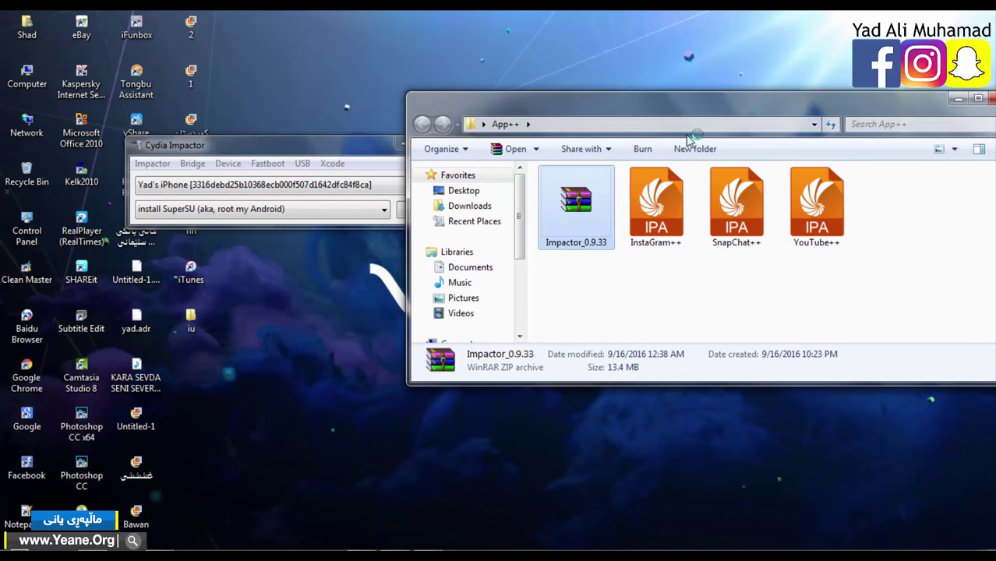
{"action": "left_click_drag", "start_coordinate": [540, 113], "coordinate": [733, 38]}
{"action": "double_click", "coordinate": [733, 38]}
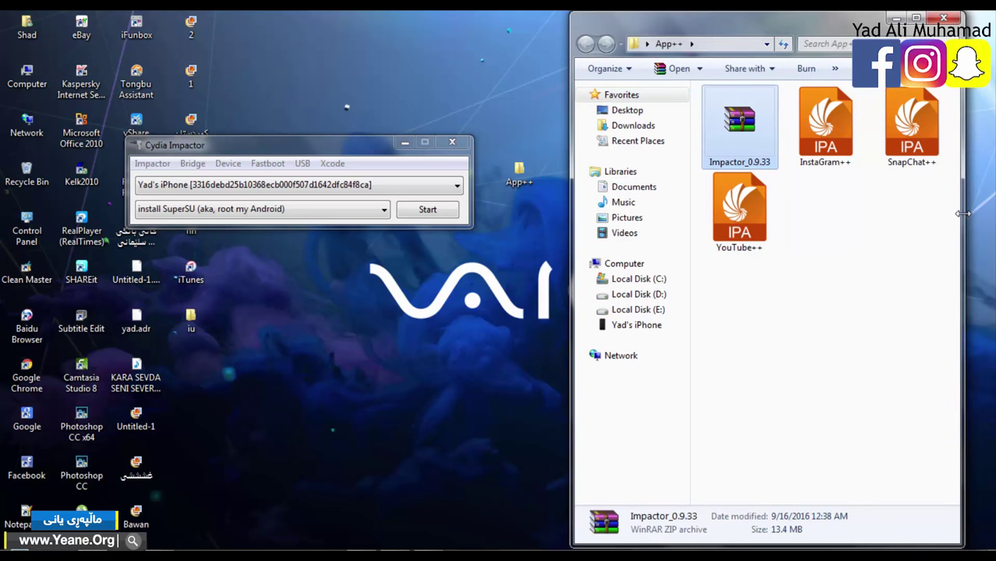
{"action": "left_click_drag", "start_coordinate": [964, 215], "coordinate": [993, 197]}
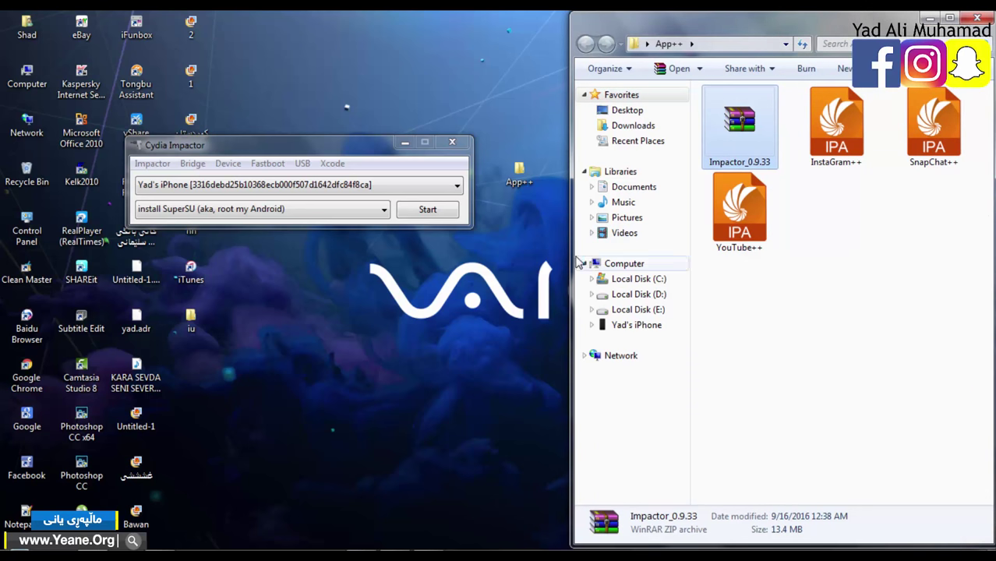
{"action": "left_click_drag", "start_coordinate": [566, 256], "coordinate": [523, 263]}
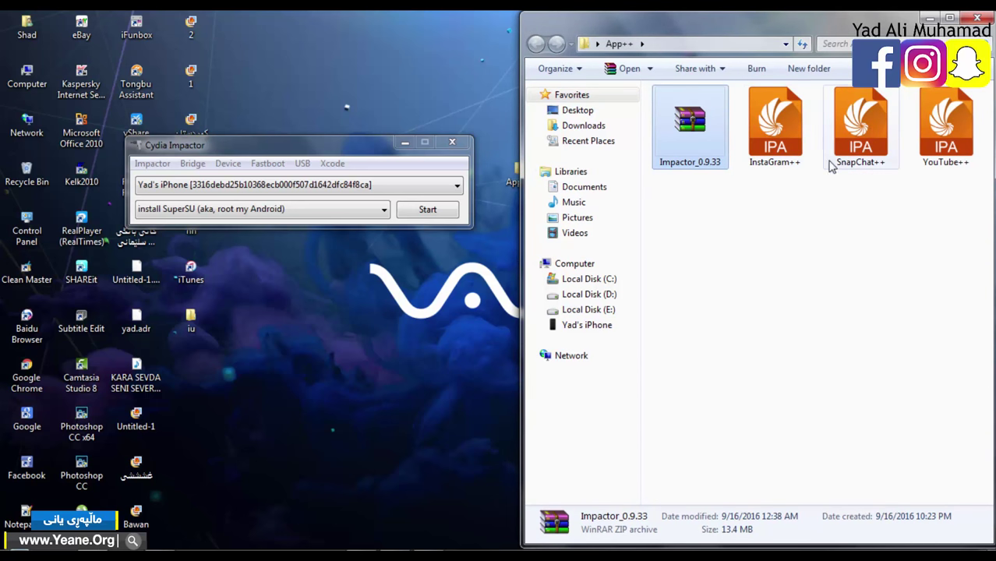
{"action": "left_click_drag", "start_coordinate": [864, 140], "coordinate": [337, 189]}
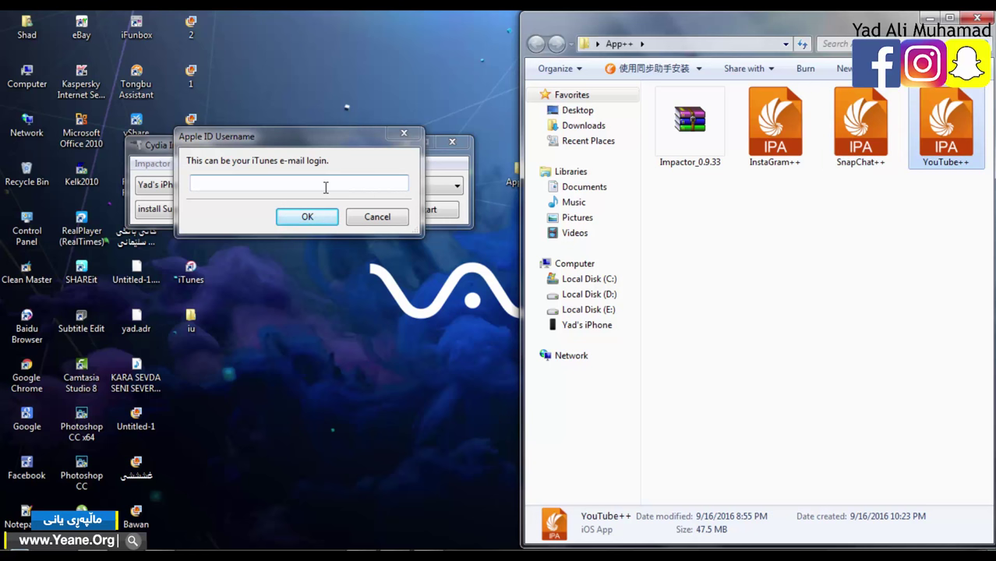
- Enter the Apple ID e-mail and the account password in Impactor's sign-in prompts
{"action": "left_click", "coordinate": [326, 187]}
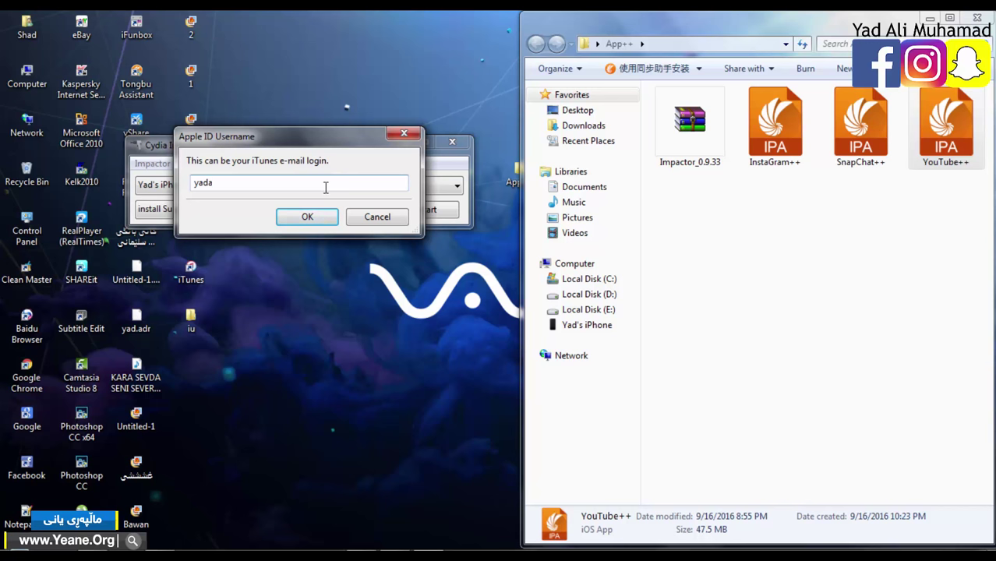
{"action": "key", "text": "Return"}
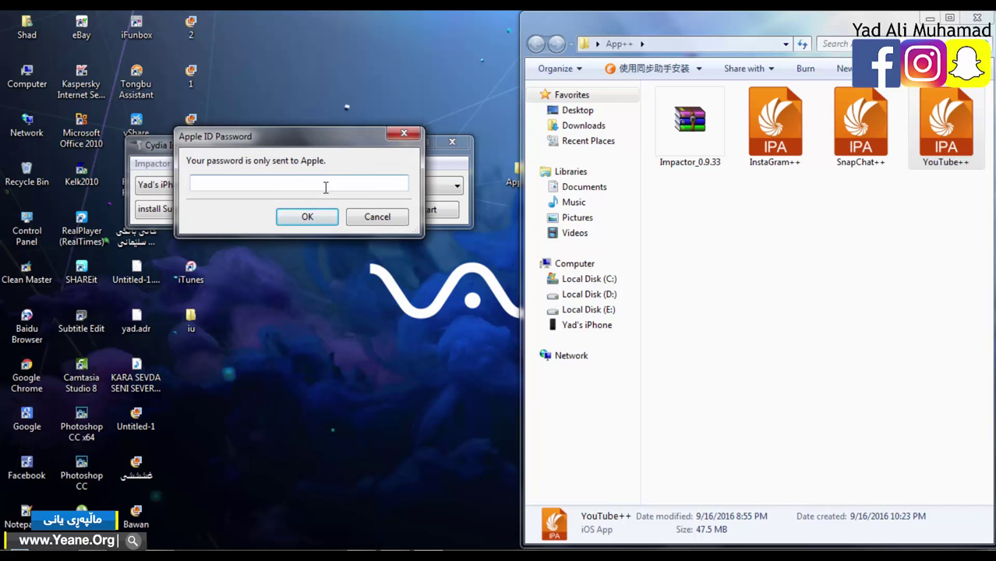
{"action": "key", "text": "Caps_Lock"}
{"action": "type", "text": "•••••••••••••"}
{"action": "key", "text": "Caps_Lock"}
{"action": "type", "text": "••••••"}
{"action": "key", "text": "Return"}
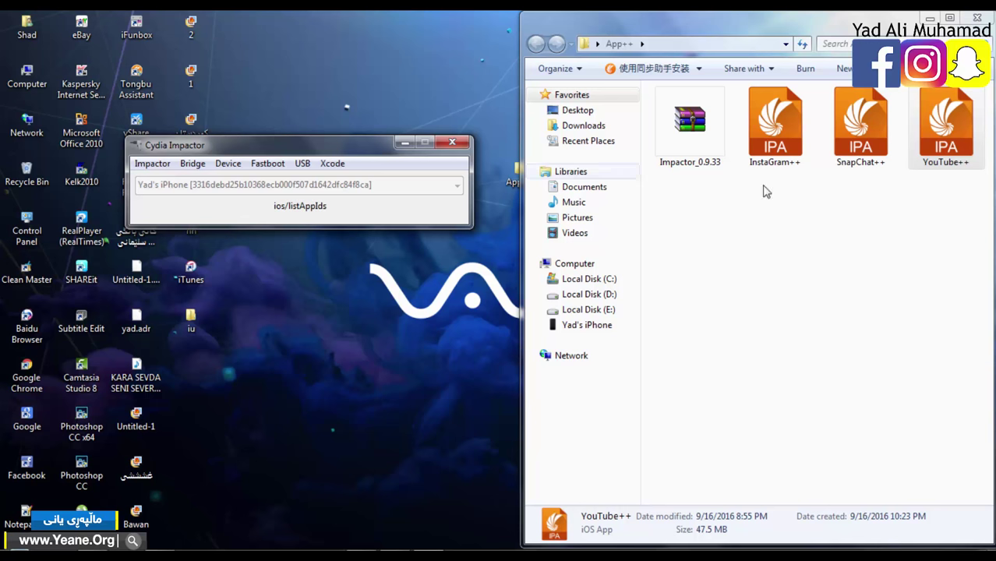
{"action": "left_click", "coordinate": [817, 284]}
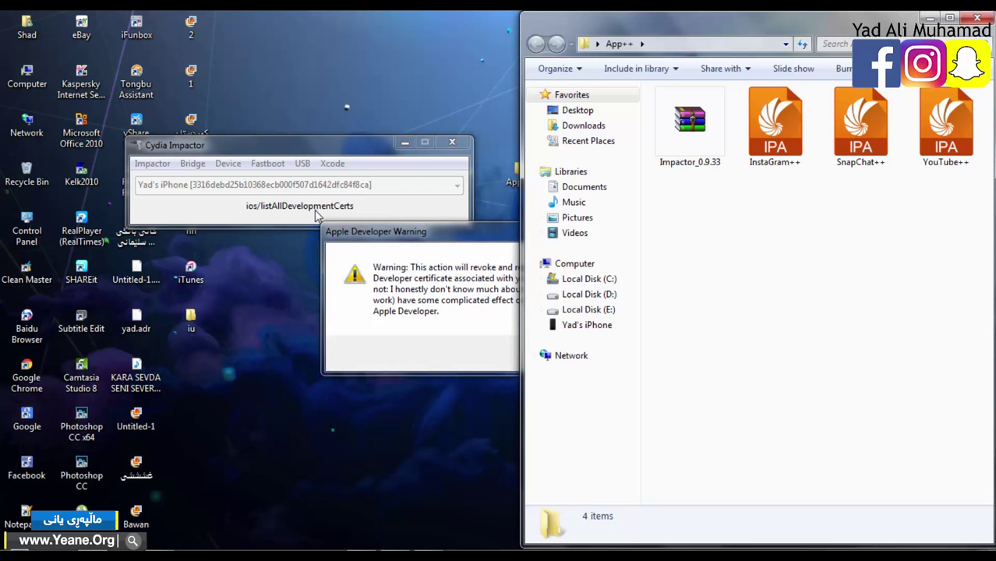
- Accept the Apple Developer warning about revoking the existing development certificate
{"action": "left_click", "coordinate": [386, 263]}
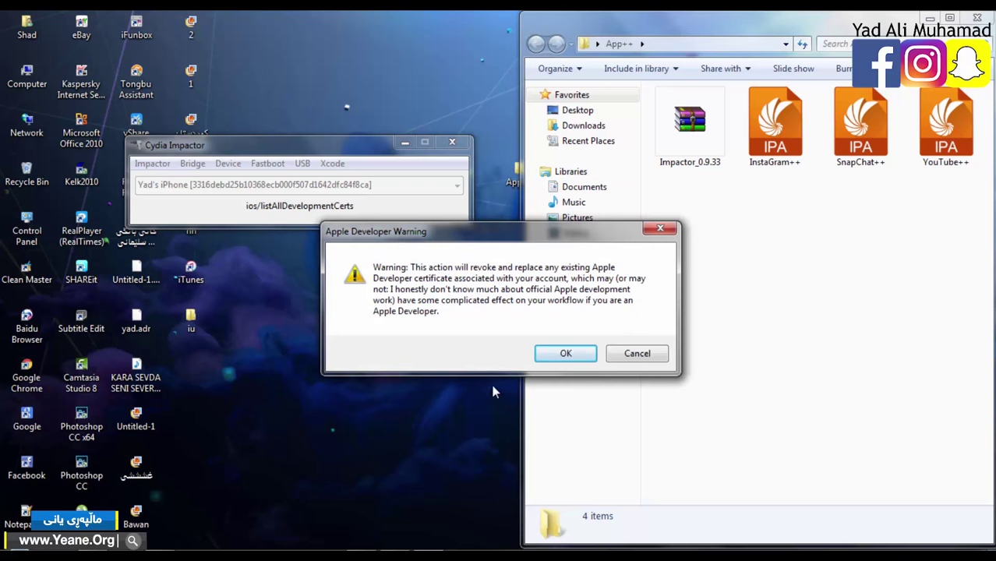
{"action": "left_click", "coordinate": [562, 356]}
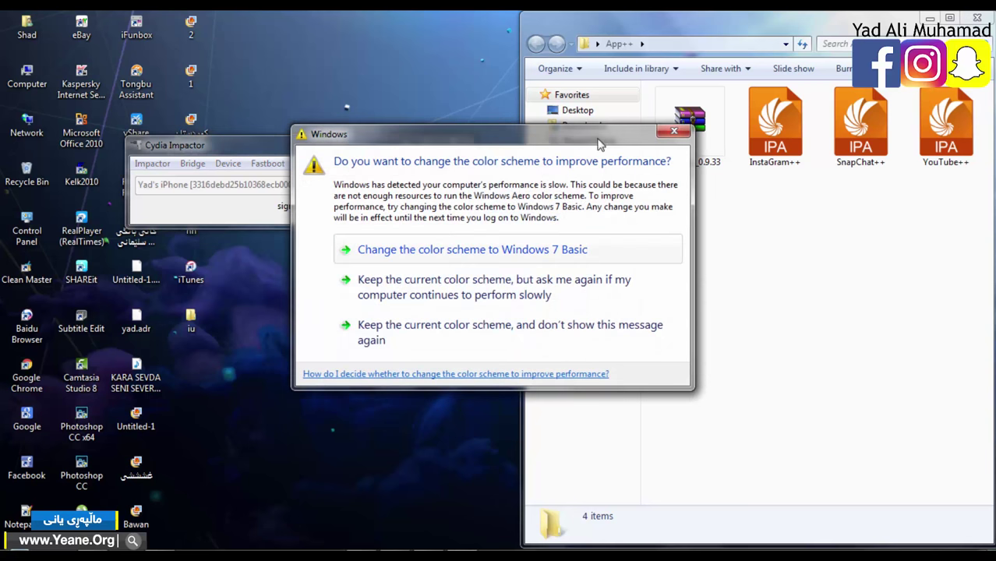
- Dismiss the Windows colour-scheme prompt and let the YouTube++ install finish
{"action": "left_click", "coordinate": [675, 131]}
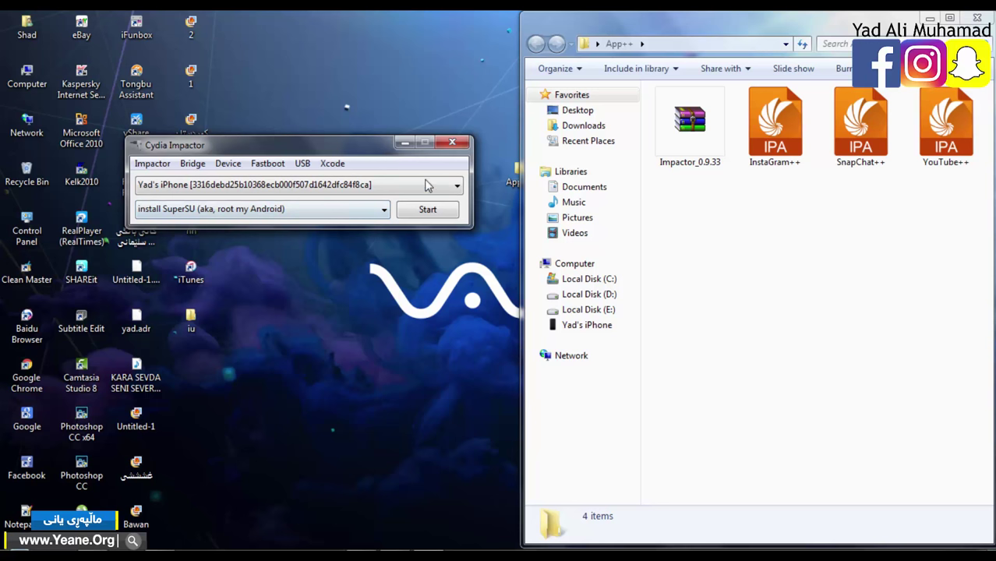
- Close Cydia Impactor, refresh the desktop, and dismiss the colour-scheme prompt again
{"action": "left_click", "coordinate": [452, 143]}
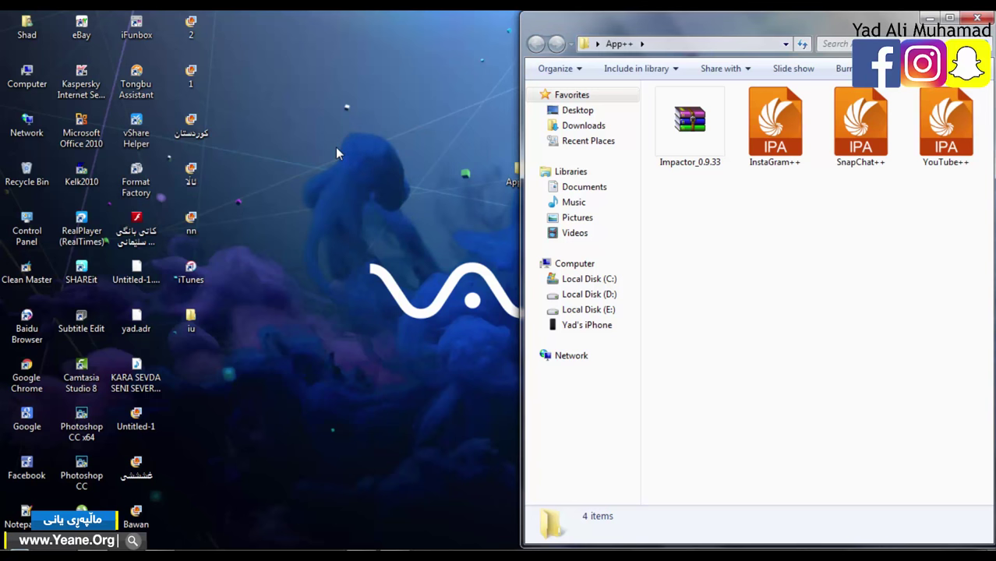
{"action": "right_click", "coordinate": [335, 153]}
{"action": "left_click", "coordinate": [382, 209]}
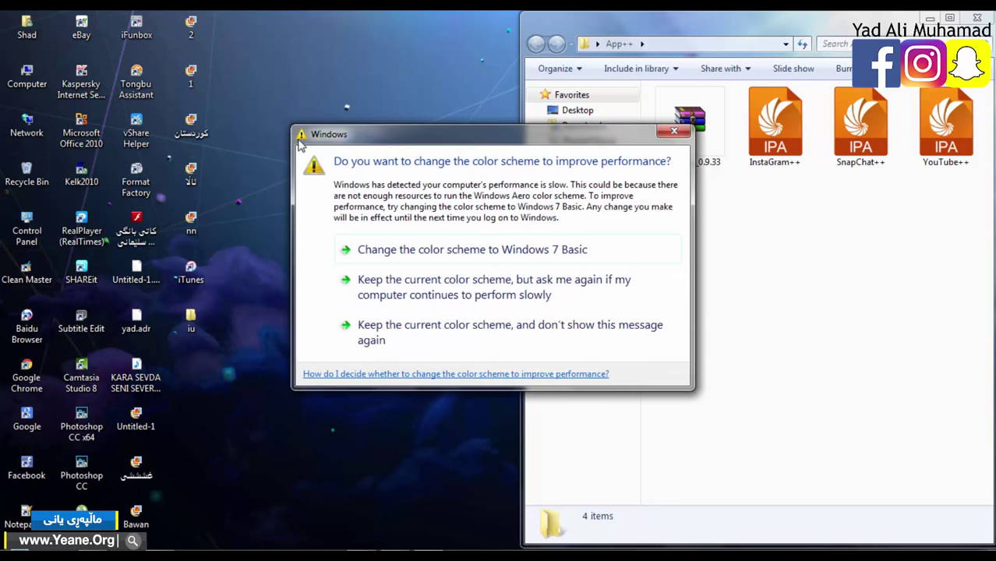
{"action": "left_click", "coordinate": [674, 130]}
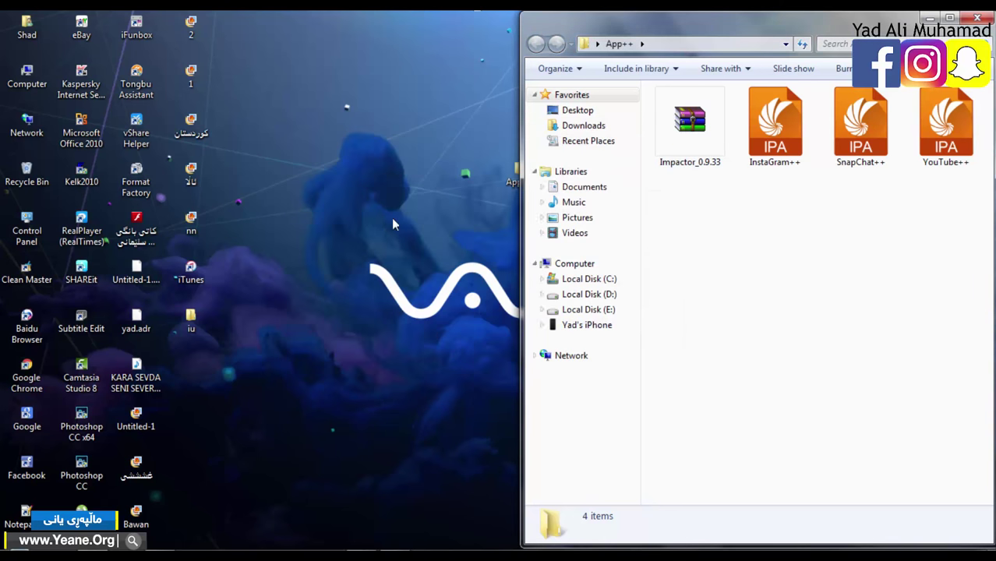